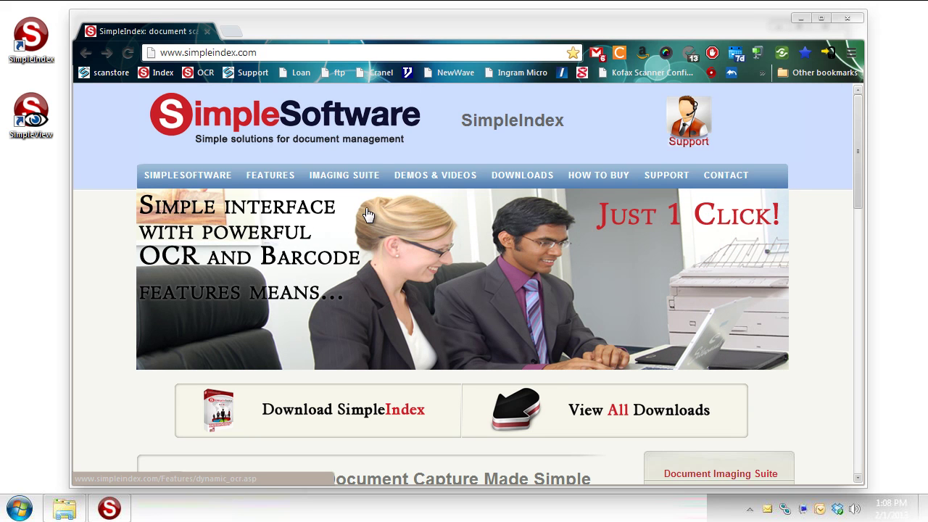
- Open the SimpleView product page under Imaging Suite, scroll through its features table, then close Chrome
mouse_move(355, 187)
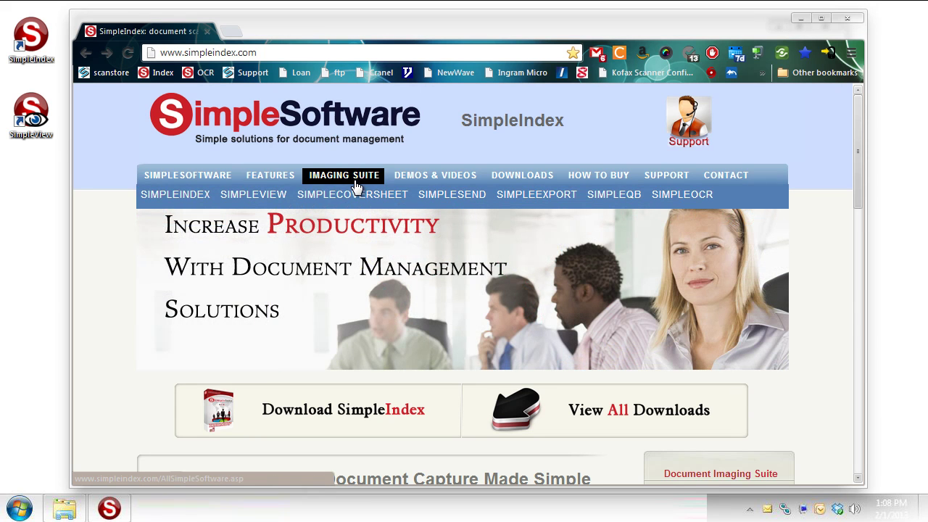
left_click(277, 194)
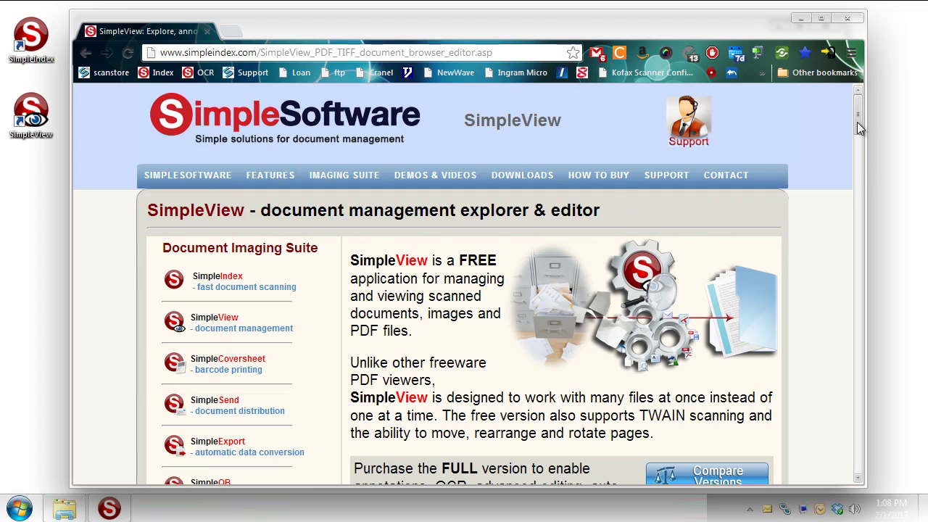
left_click_drag(857, 122, 857, 374)
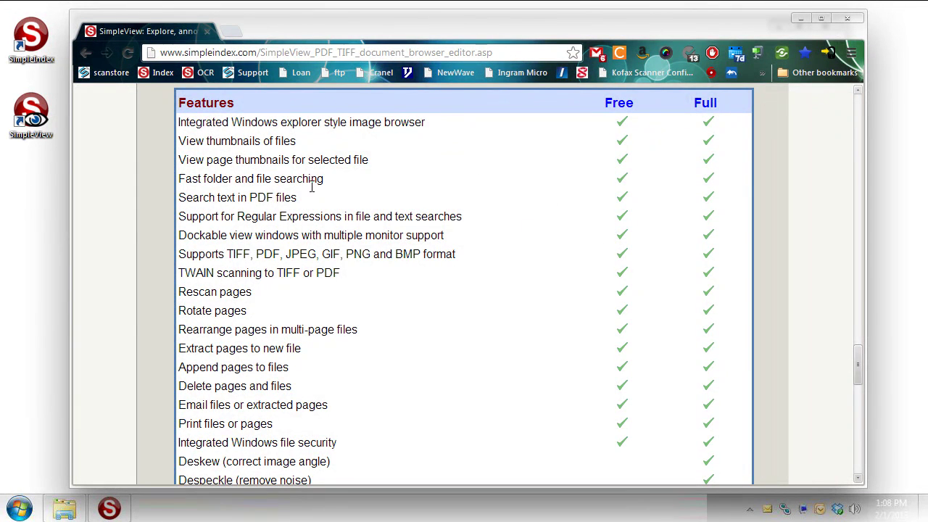
left_click_drag(858, 370, 847, 276)
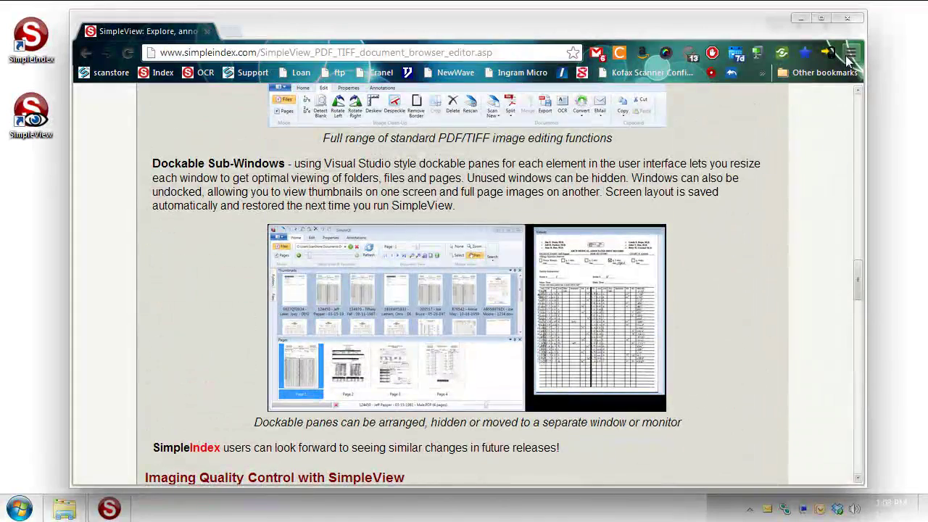
left_click(849, 20)
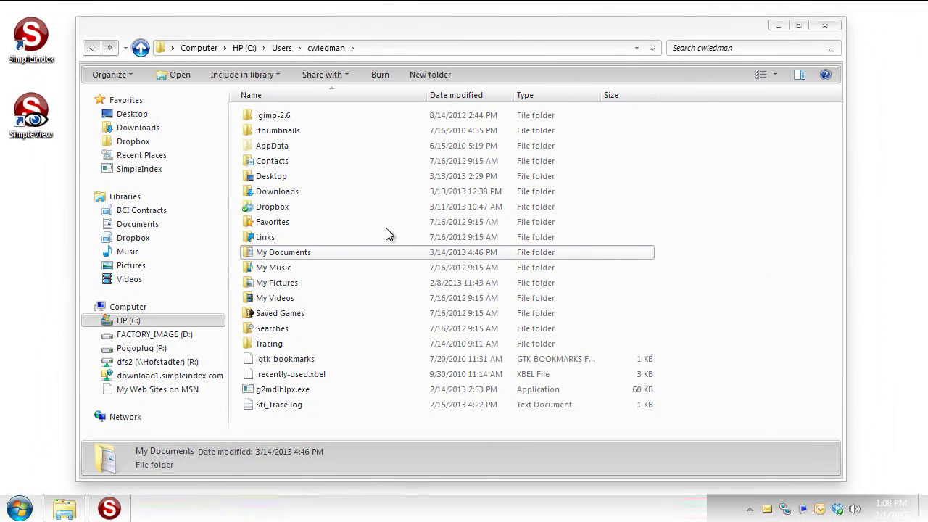
- Browse the My Documents folder with SimpleView from its right-click menu
right_click(296, 258)
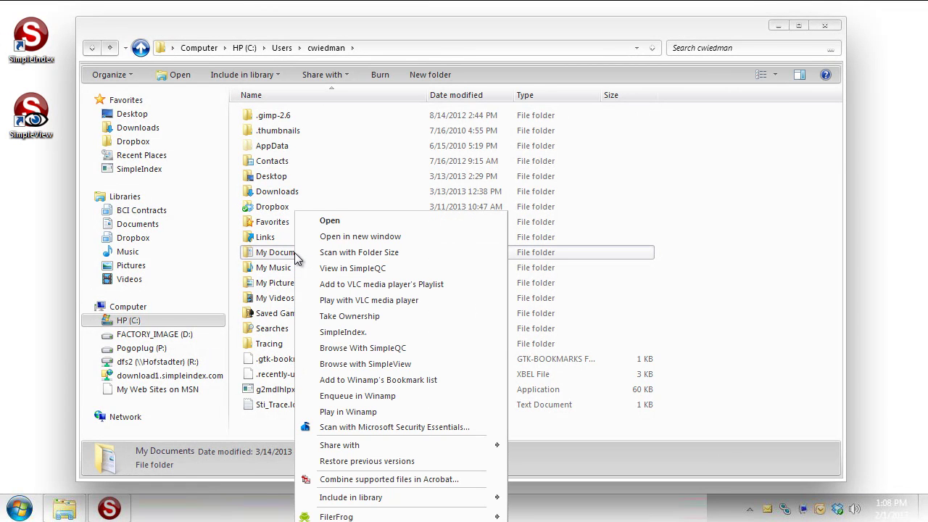
left_click(333, 364)
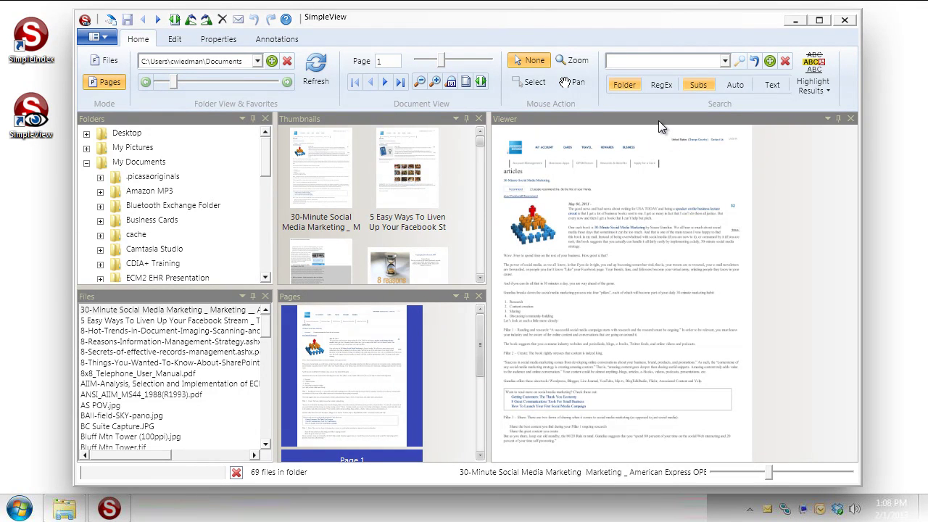
- Undock the Viewer panel into a floating window and re-dock it slightly wider beside the thumbnails
left_click_drag(657, 121, 613, 21)
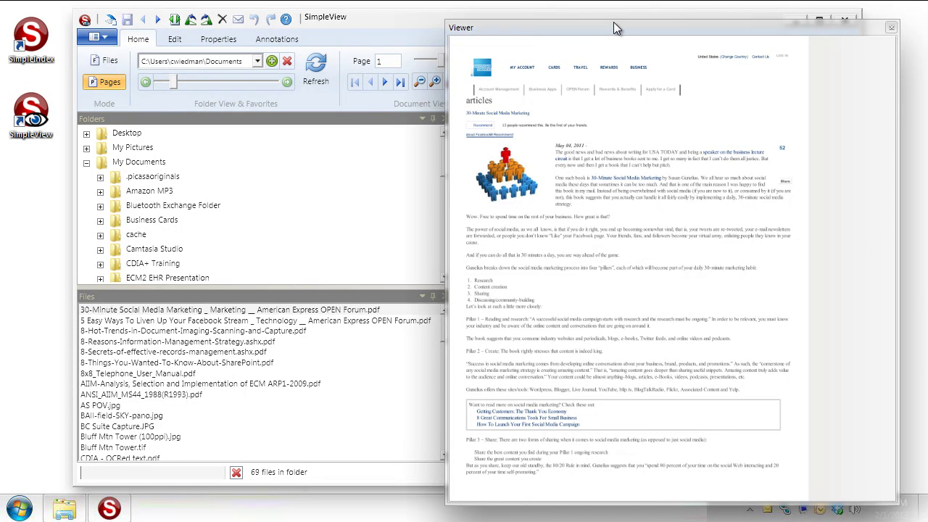
left_click_drag(613, 28, 845, 294)
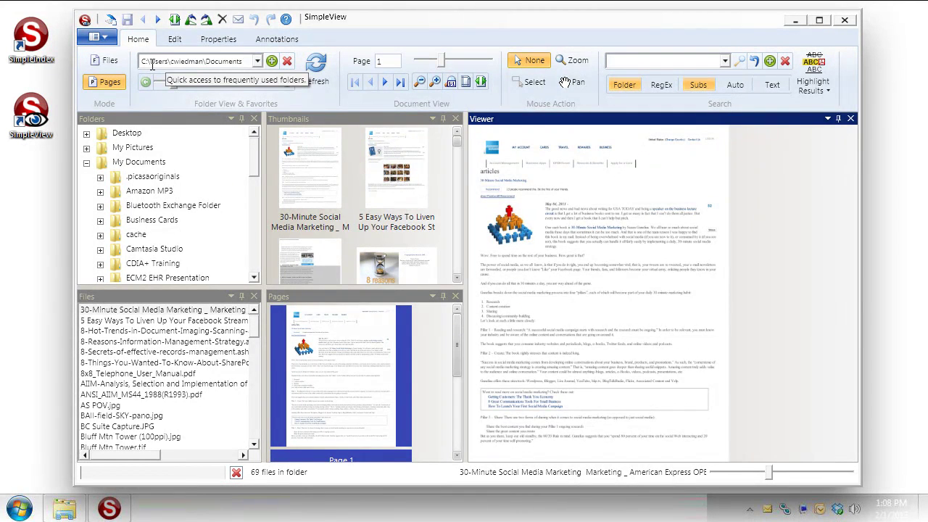
- Open the favourite-folders list and keep Documents as the location
left_click(256, 60)
left_click(256, 61)
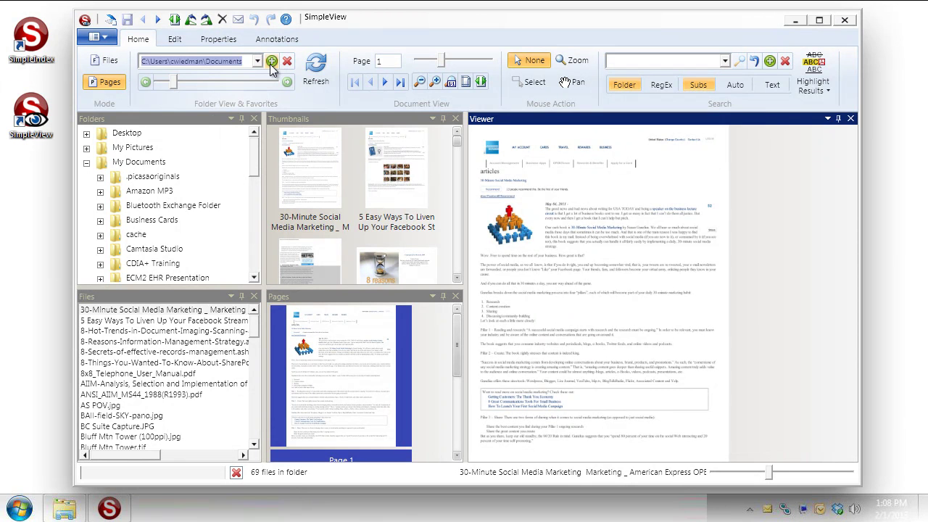
left_click(257, 62)
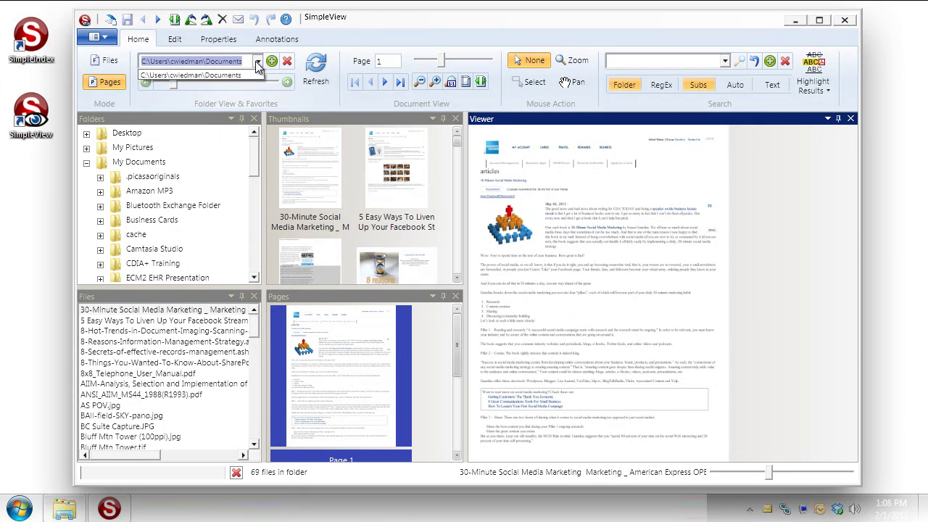
left_click(240, 74)
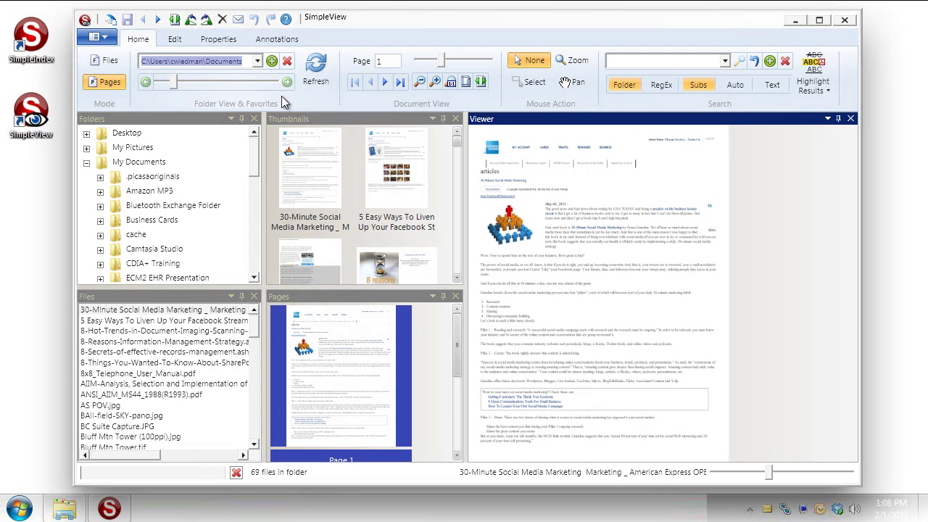
- Adjust the file thumbnail size with the slider and refresh the Documents listing
left_click(179, 83)
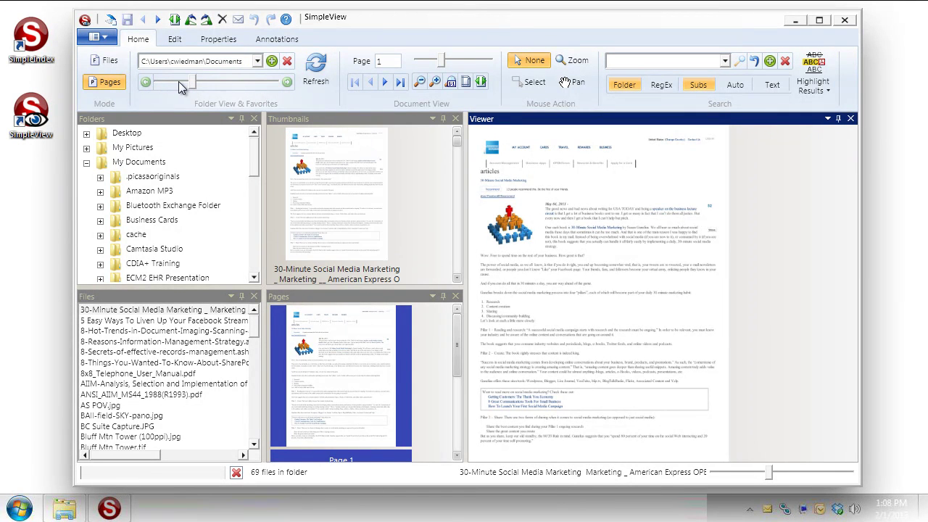
left_click(205, 82)
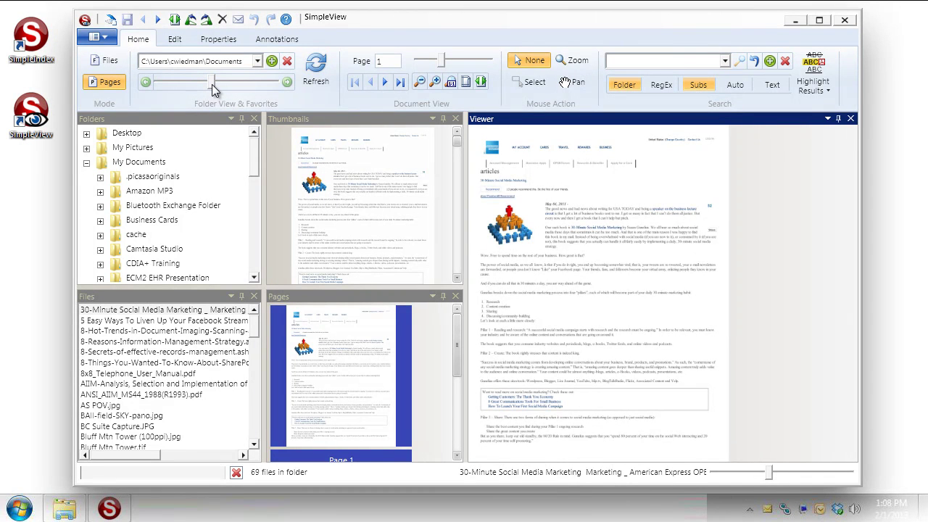
left_click_drag(211, 85, 190, 92)
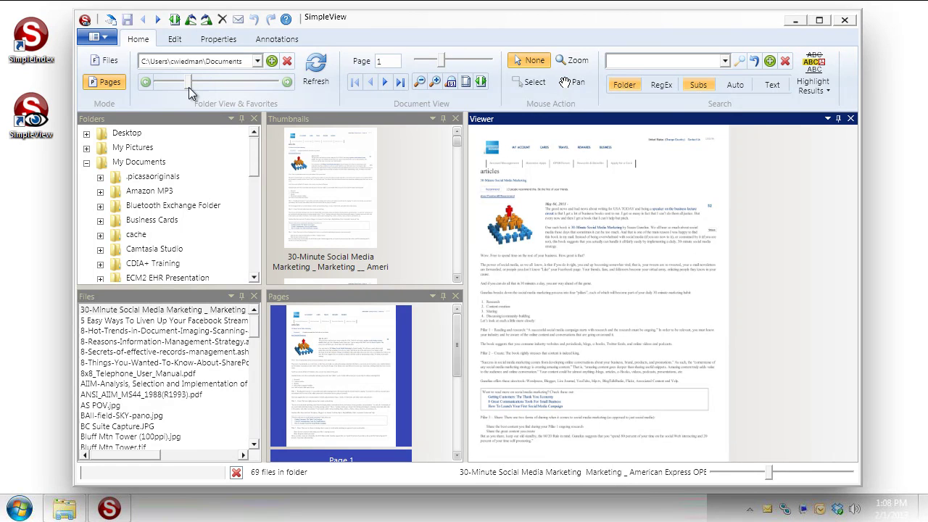
left_click(313, 86)
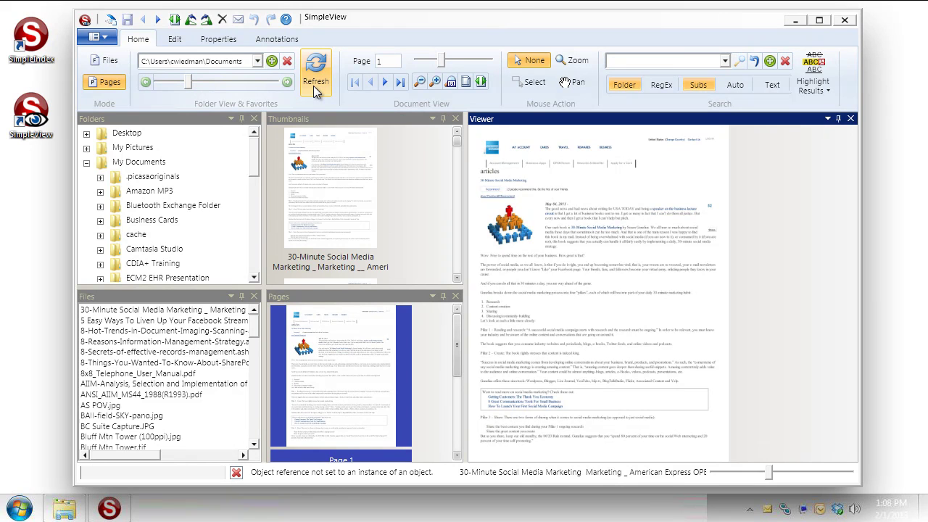
- Step between pages 1 and 2, ending on page 1, resize page thumbnails and zoom the viewer in
left_click(386, 82)
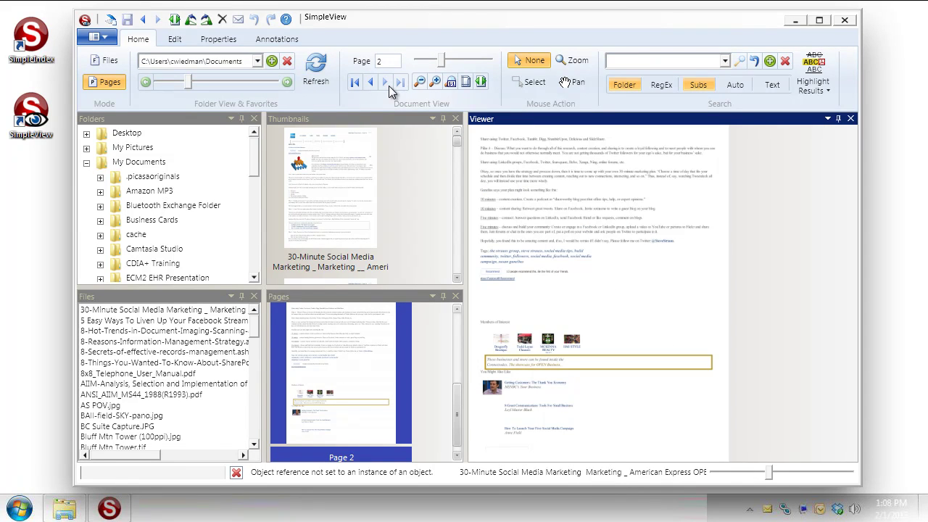
left_click(374, 83)
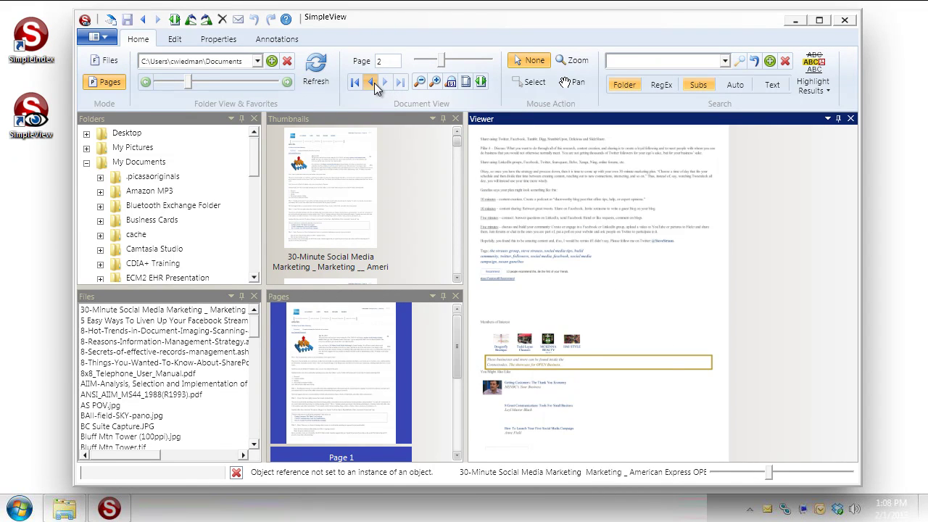
left_click(381, 84)
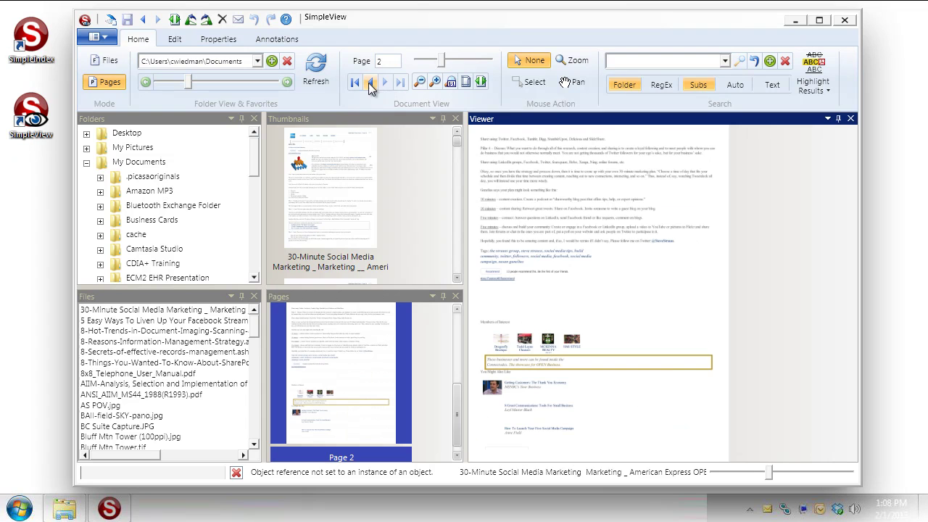
left_click(366, 82)
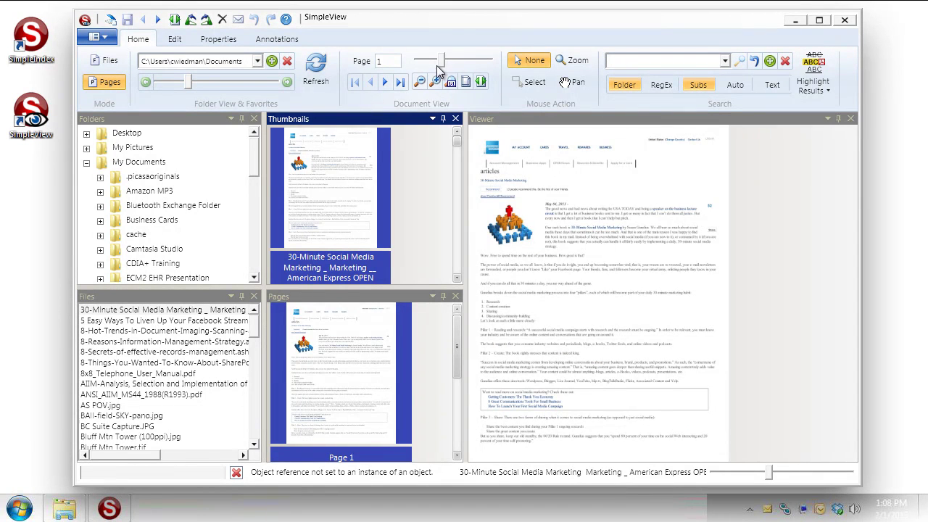
mouse_move(442, 67)
left_mouse_down()
mouse_move(464, 71)
mouse_move(434, 65)
mouse_move(443, 66)
left_mouse_up()
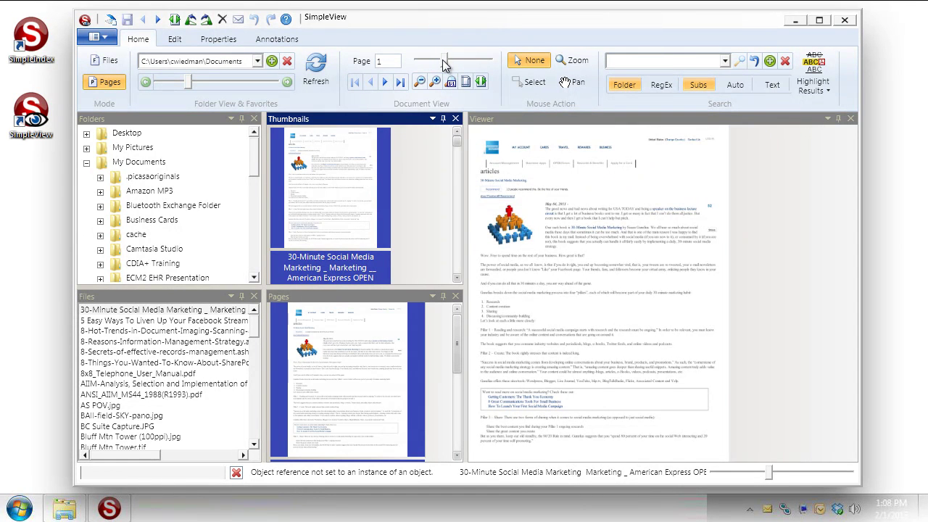
left_click_drag(770, 472, 722, 455)
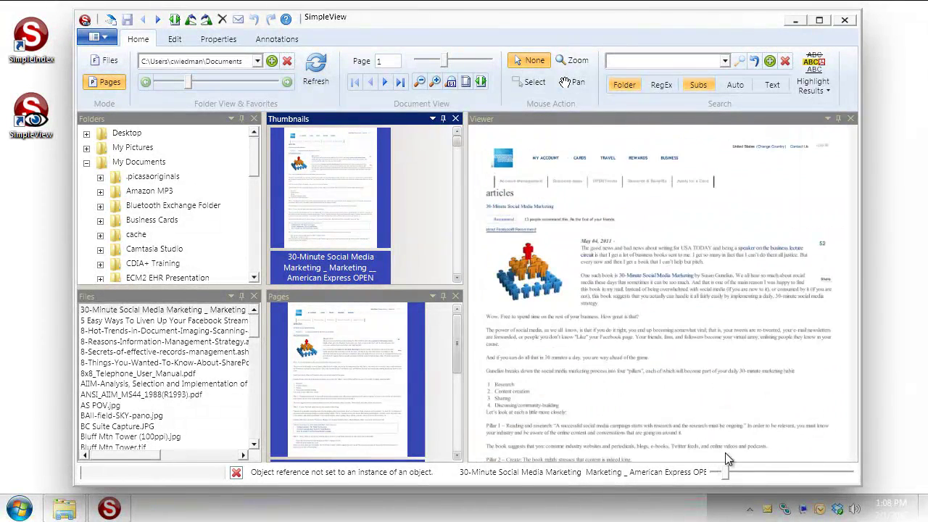
- Try Zoom In, Zoom Out, Fit Page and Fit Width on the marketing article
left_click(435, 83)
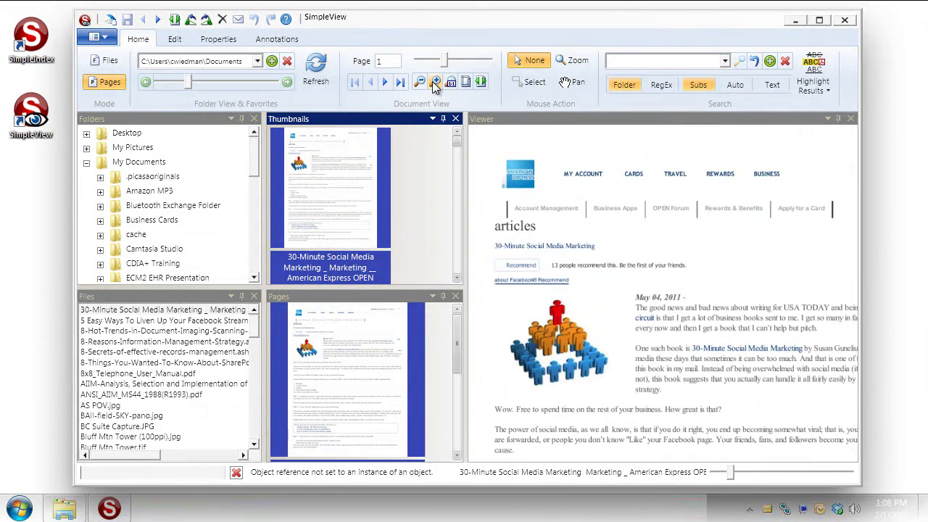
left_click(435, 83)
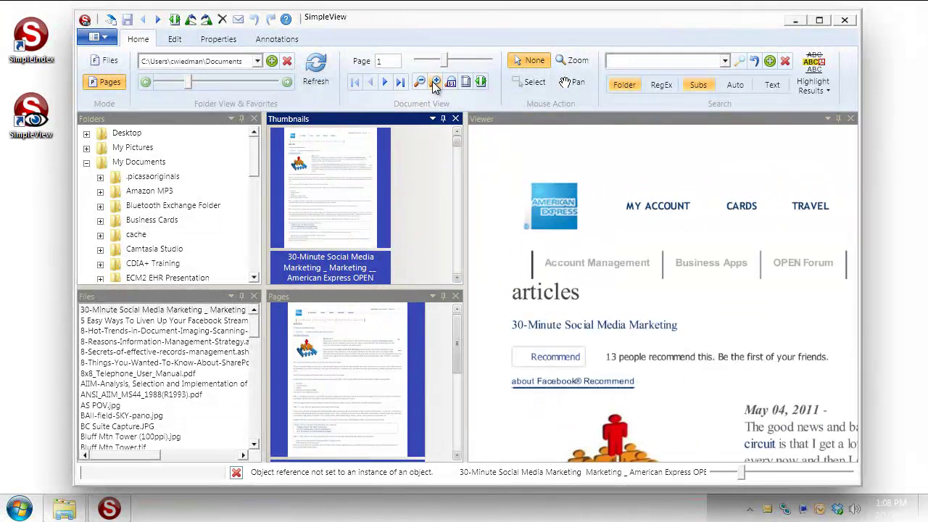
left_click(419, 82)
left_click(419, 82)
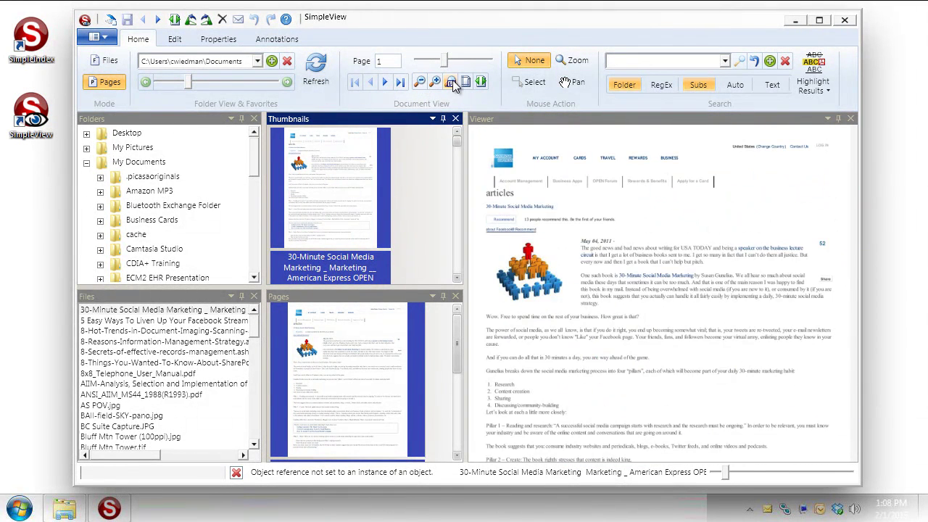
left_click(451, 81)
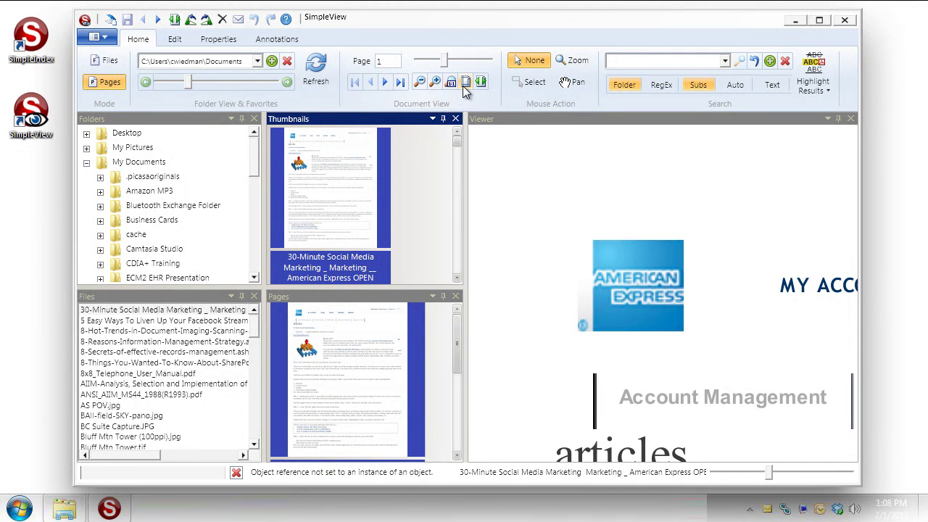
left_click(466, 82)
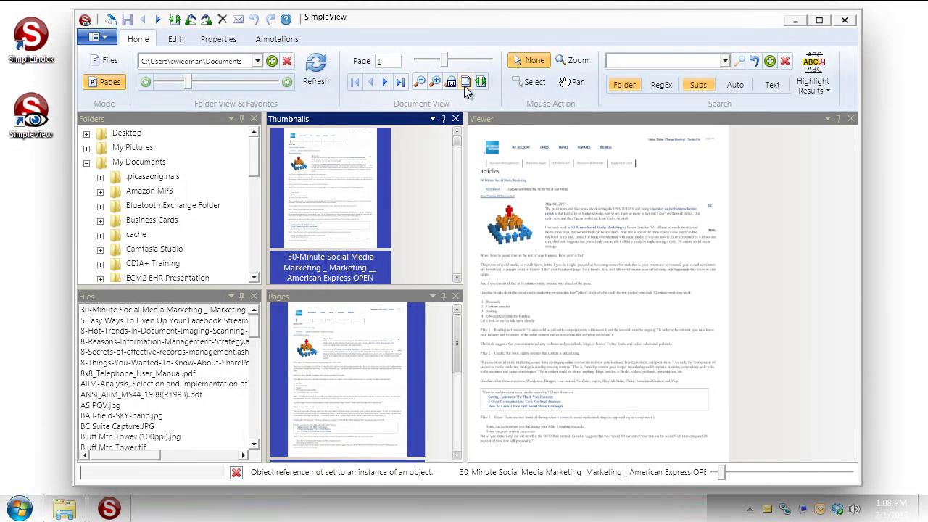
left_click(480, 82)
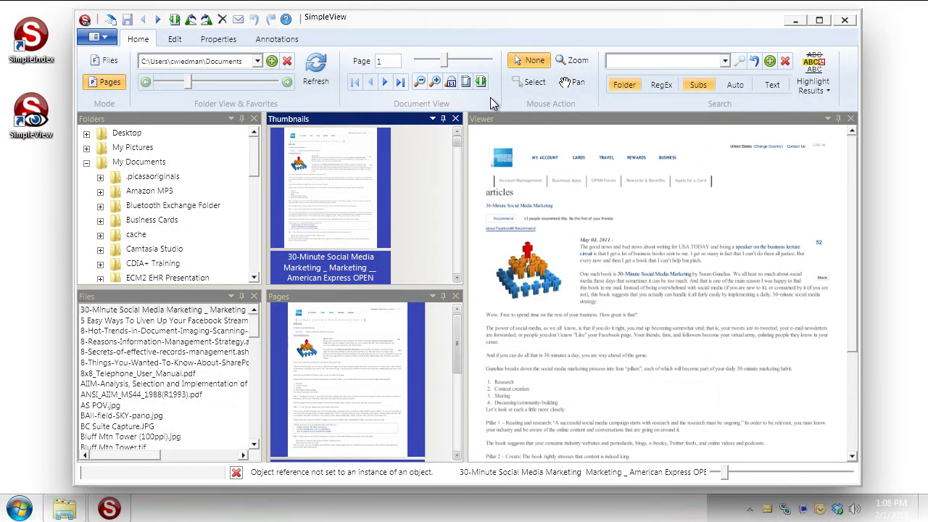
- Switch the mouse action to Pan, show Actual Size, and move to the people-pyramid graphic
left_click(573, 81)
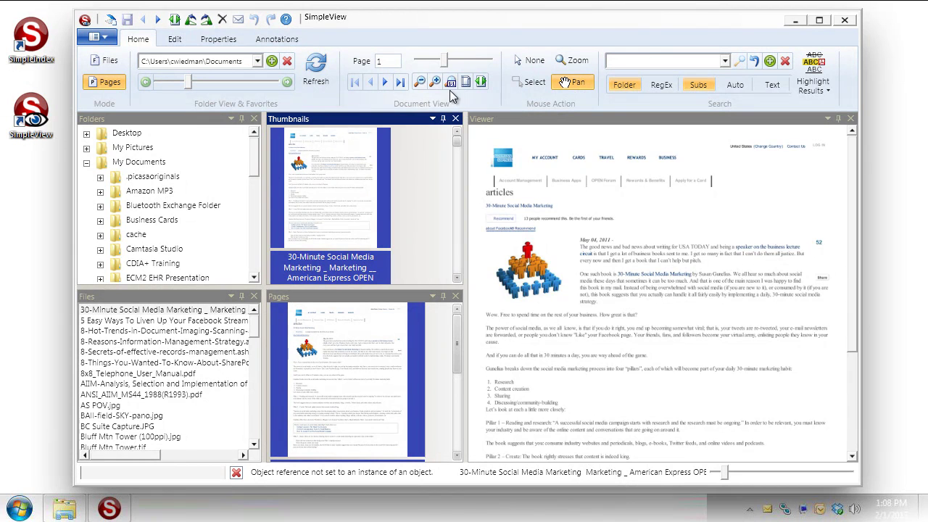
left_click(450, 82)
left_click_drag(597, 332, 532, 163)
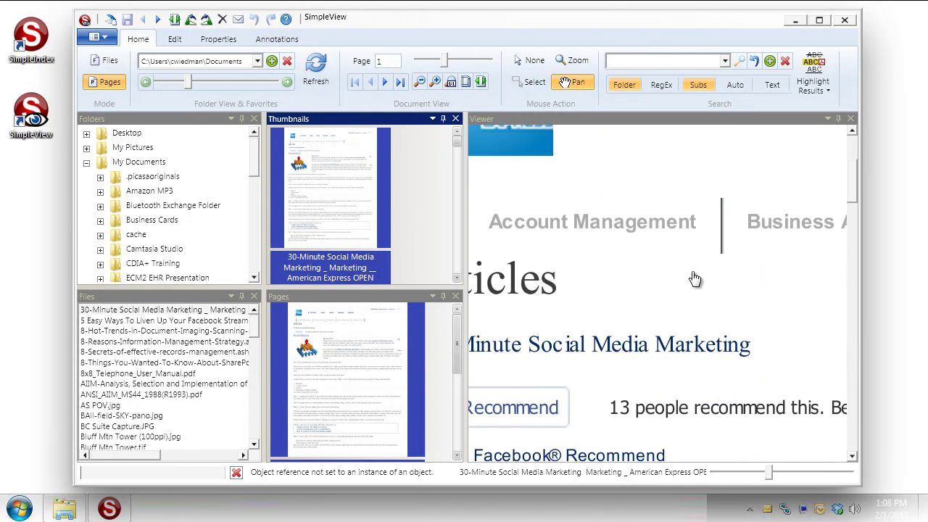
scroll(694, 278, "down", 5)
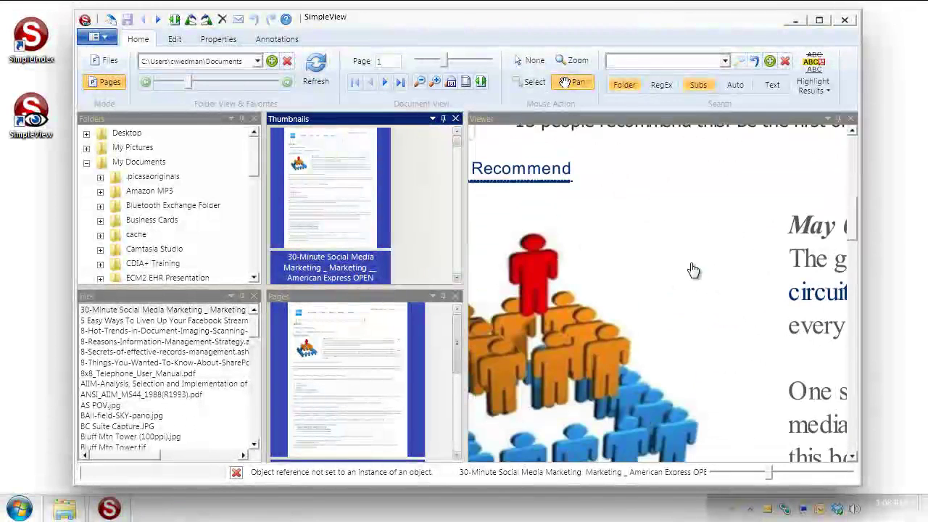
scroll(693, 270, "down", 3)
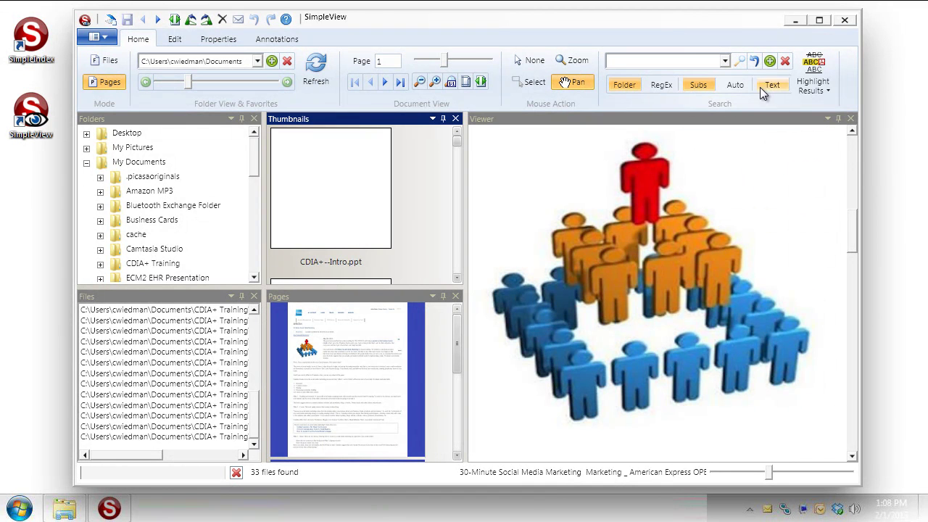
- Run a Folder search for 'cdia' in the Documents list
left_click(621, 89)
type("cdia")
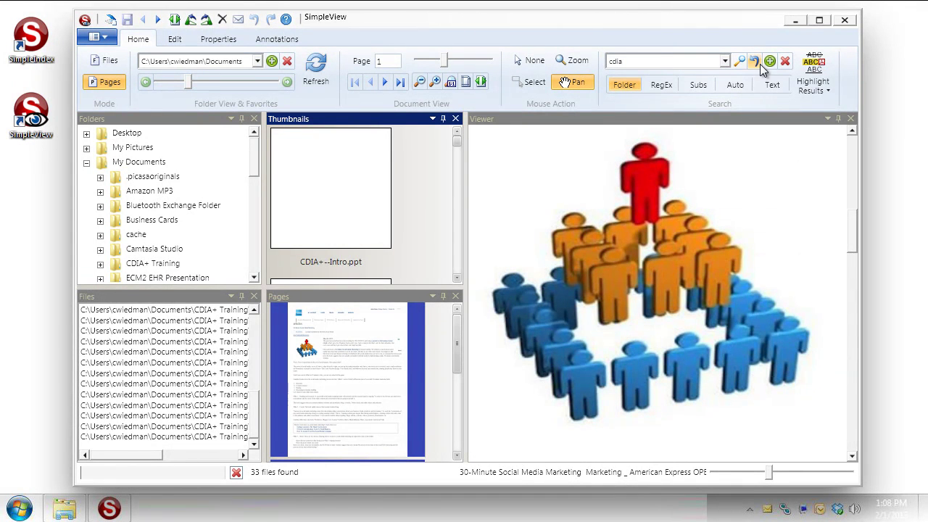
left_click(740, 61)
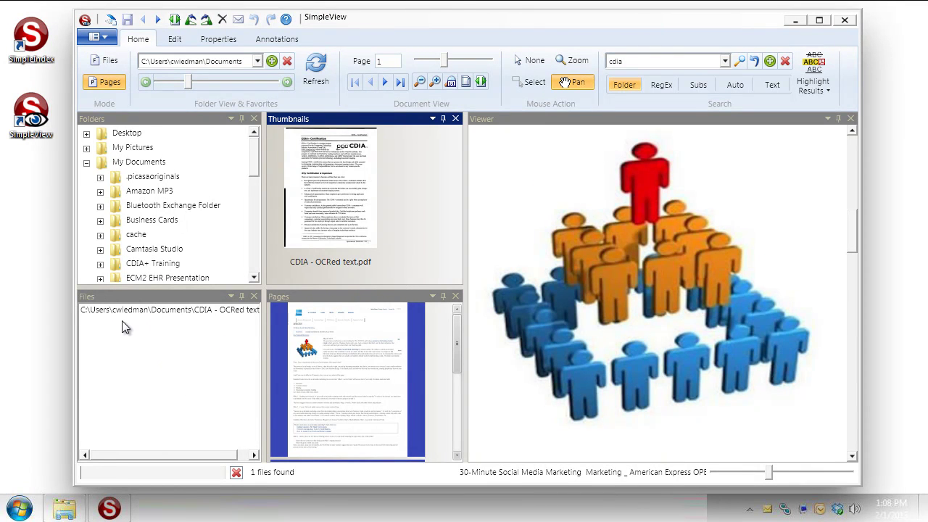
- Load CDIA - OCRed text.pdf in the viewer and zoom out to its full first page
left_click(174, 312)
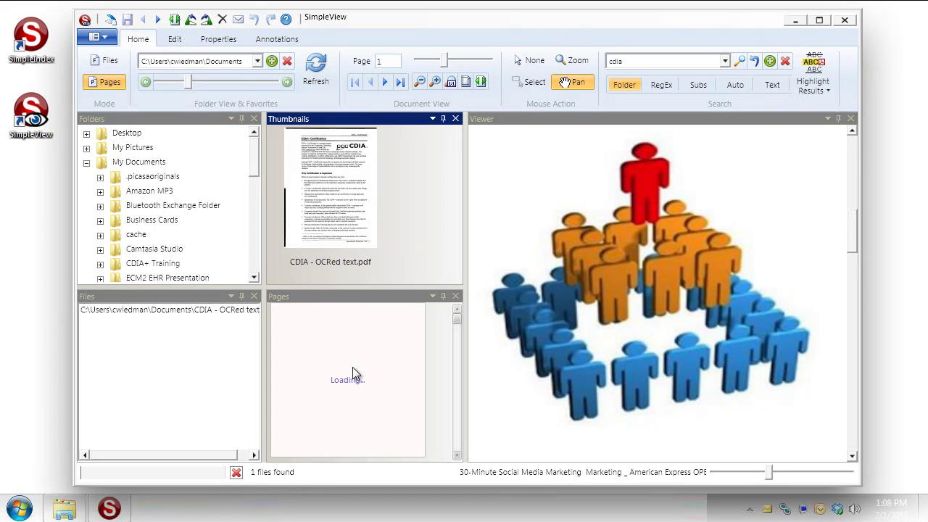
left_click(363, 209)
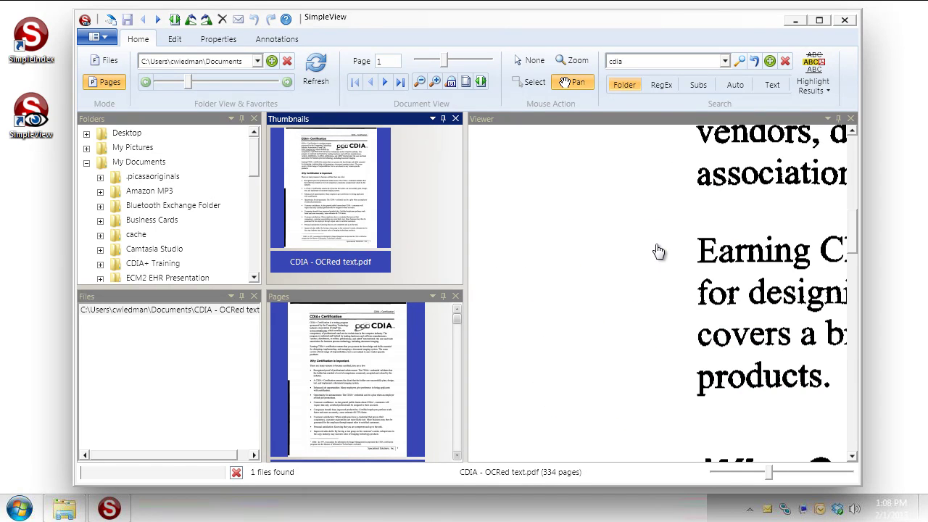
left_click(481, 81)
left_click(465, 81)
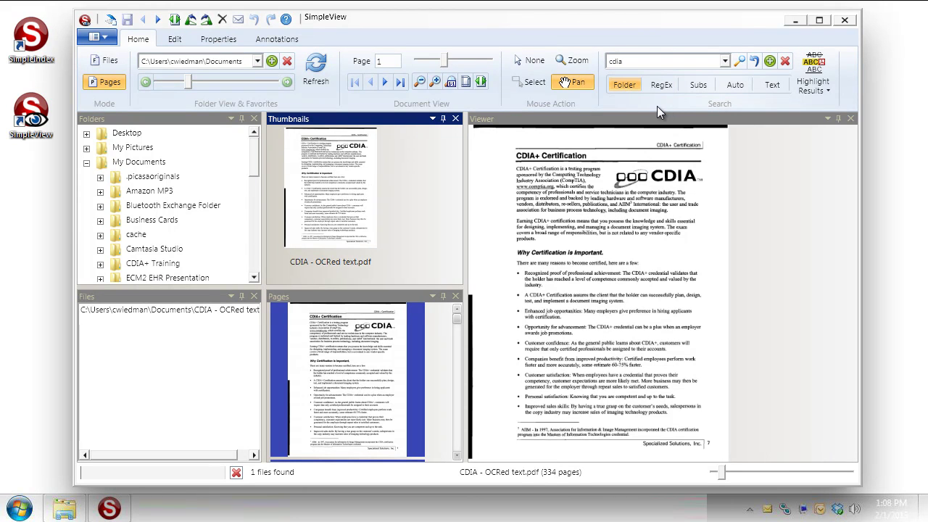
- Run a Text search for 'domain' inside the CDIA document
left_click(770, 86)
left_click_drag(657, 60, 602, 61)
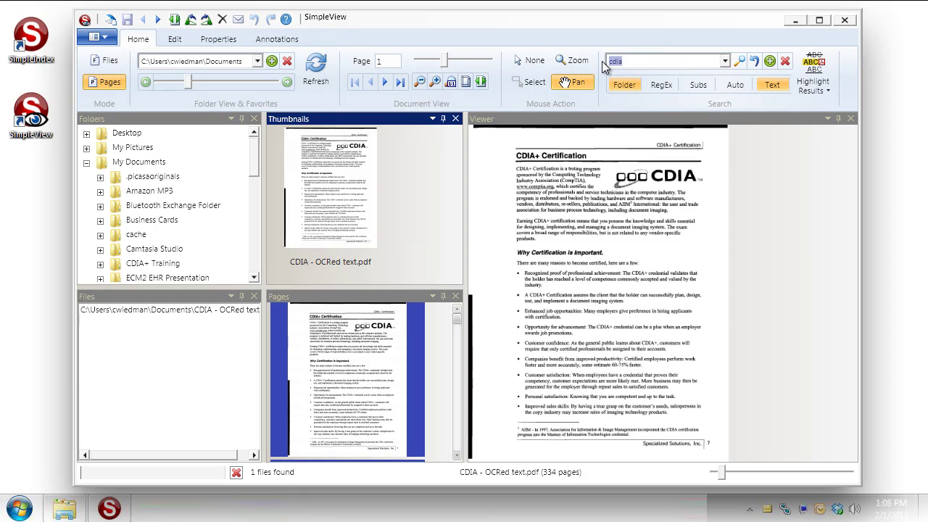
type("domain")
left_click(737, 64)
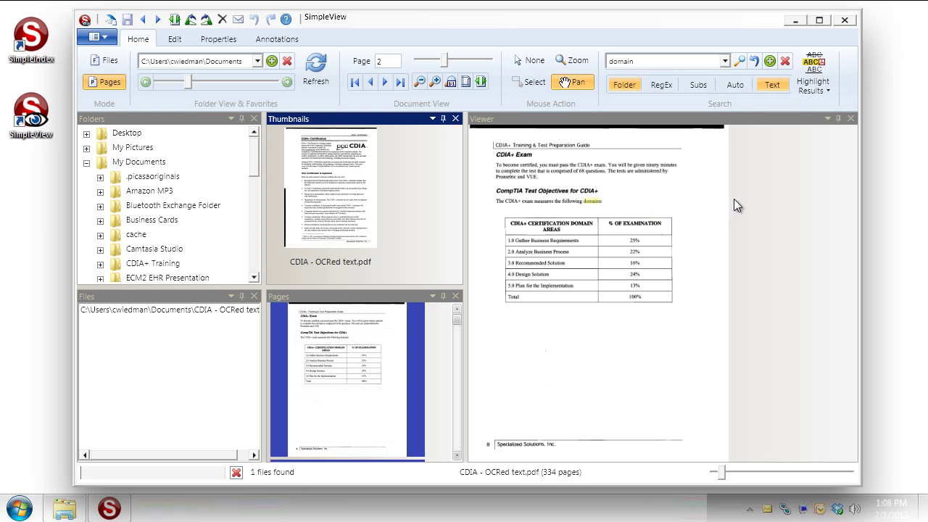
- Highlight all 21 'domain' matches and advance to the next page
left_click(812, 85)
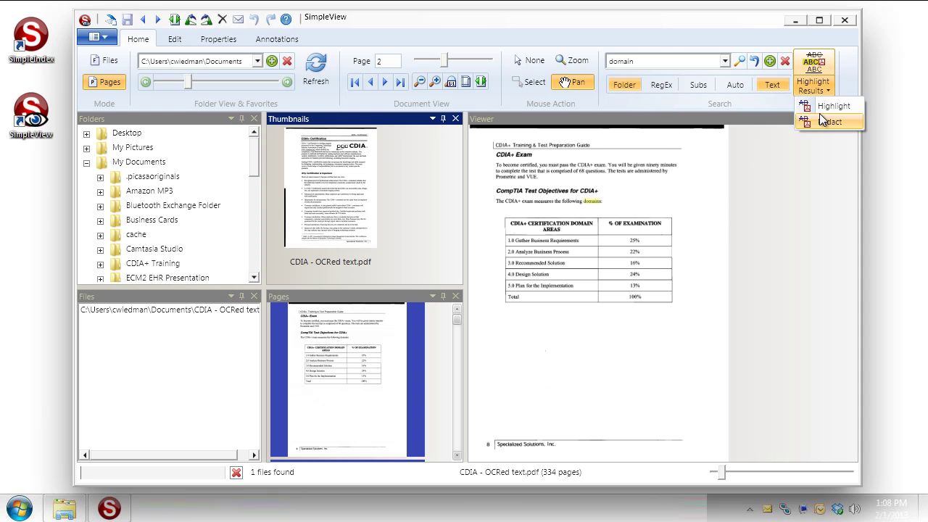
left_click(826, 107)
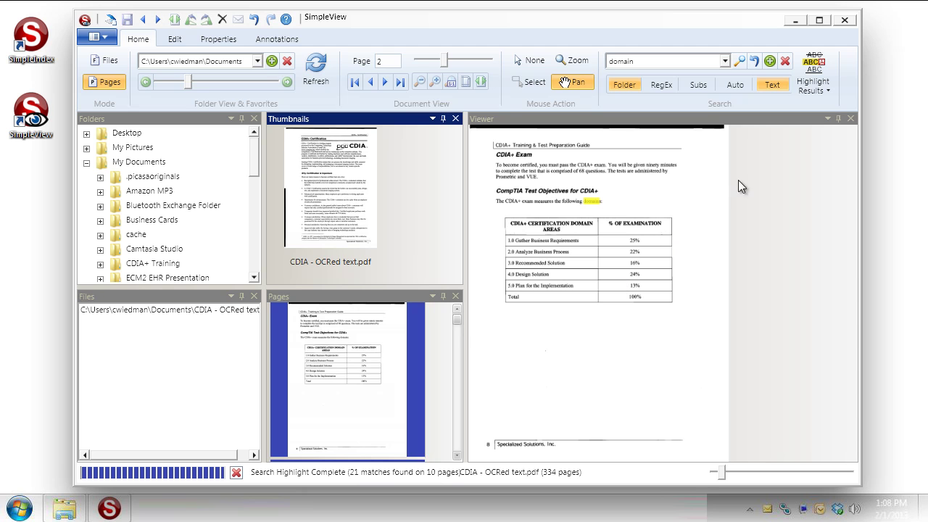
left_click(388, 81)
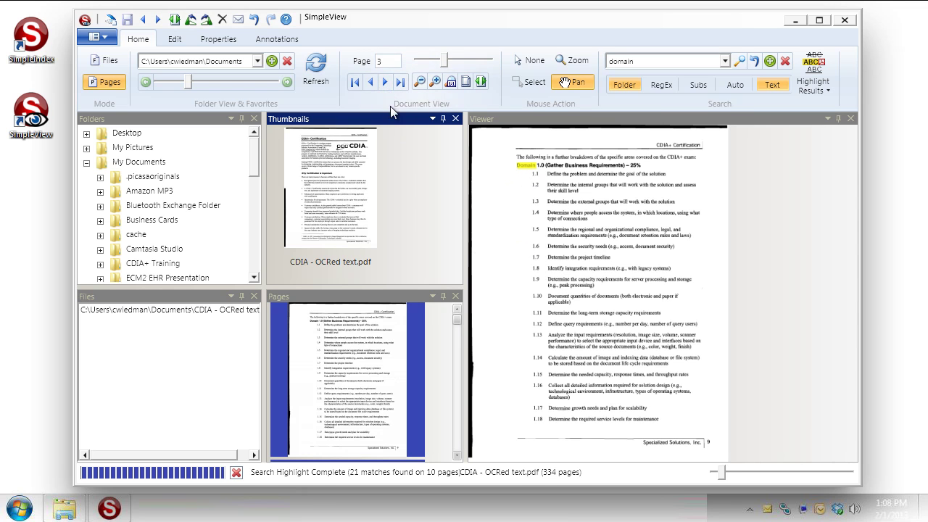
- Switch to the Edit ribbon for scanning, image clean-up and document tools
left_click(176, 39)
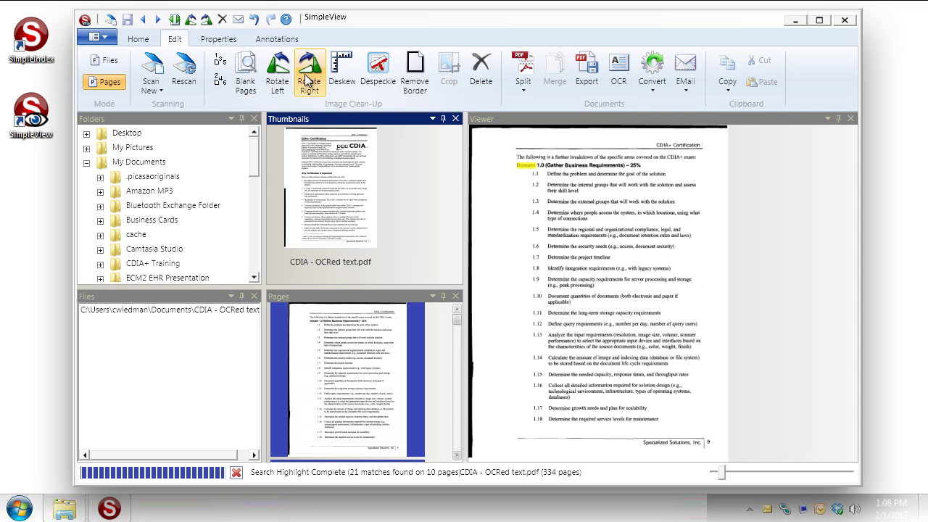
- Run Deskew and then Remove Border on the current CDIA scanned page
left_click(339, 76)
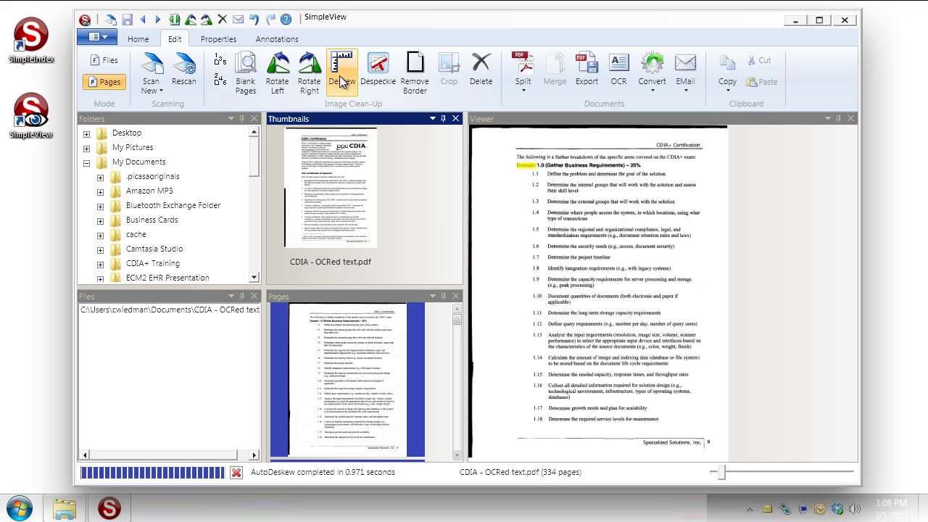
left_click(407, 81)
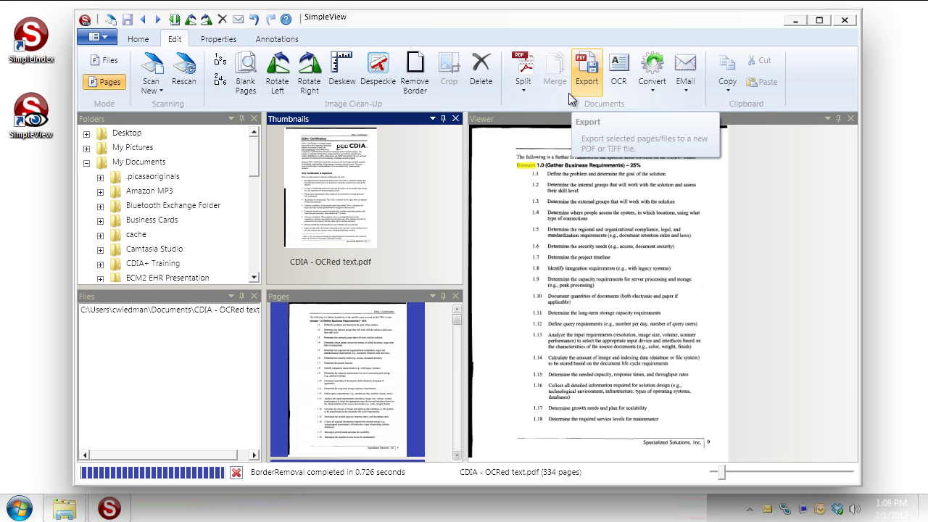
- In the Pages panel, select five consecutive pages starting from page 3
left_click(459, 361)
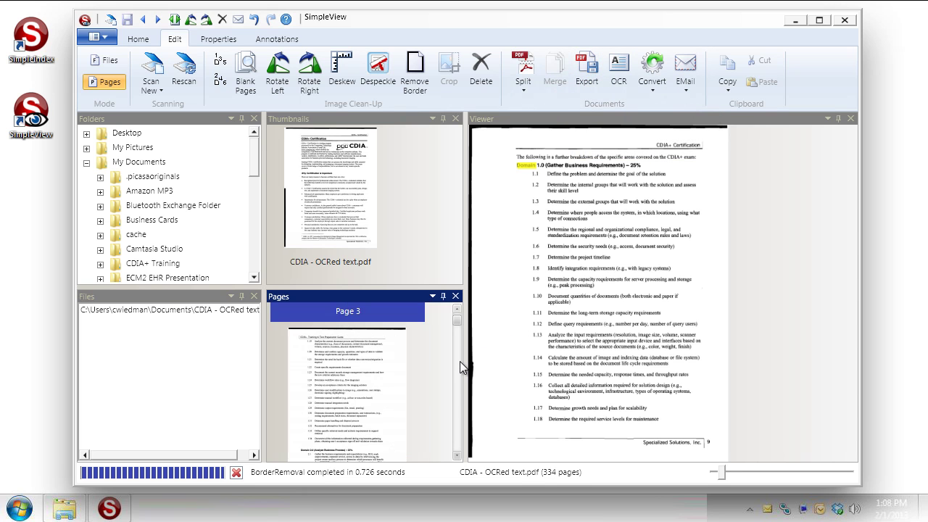
left_click(408, 384, "ctrl")
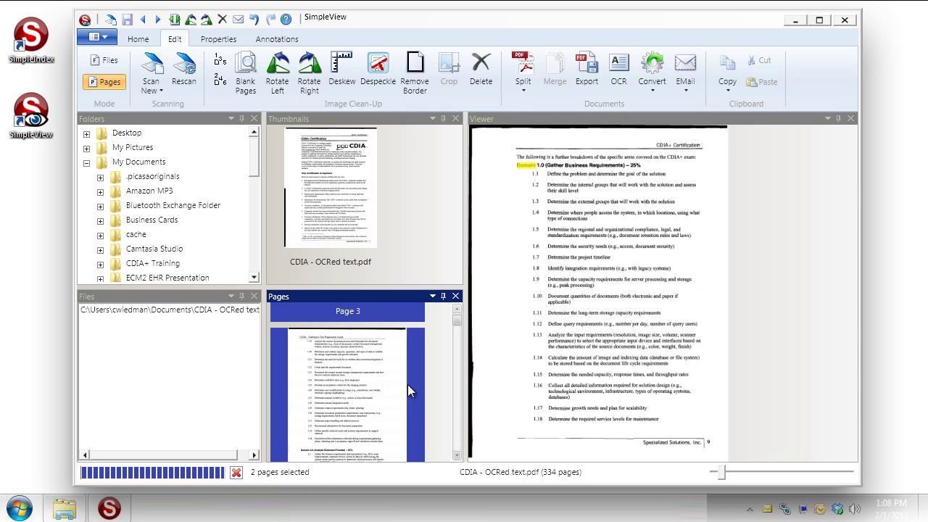
left_click(457, 415)
left_click(394, 410, "ctrl")
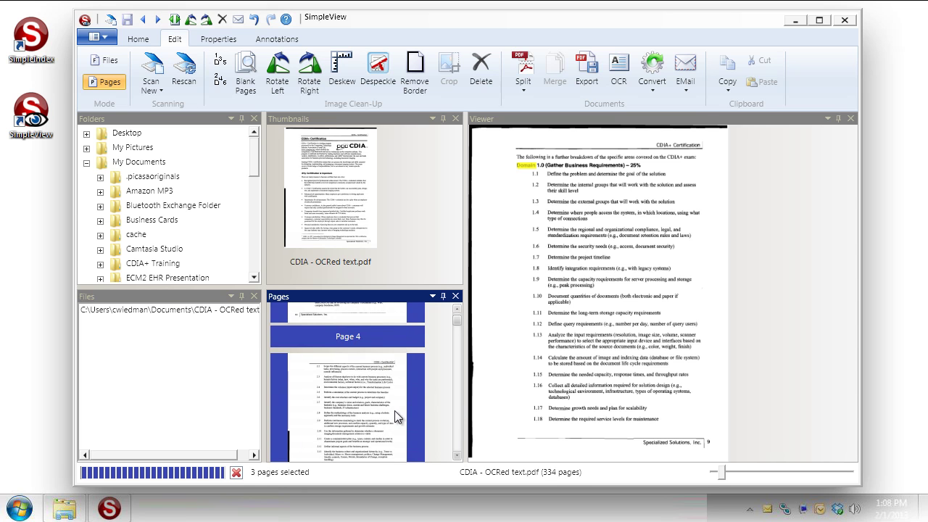
left_click(457, 428)
left_click(387, 425, "ctrl")
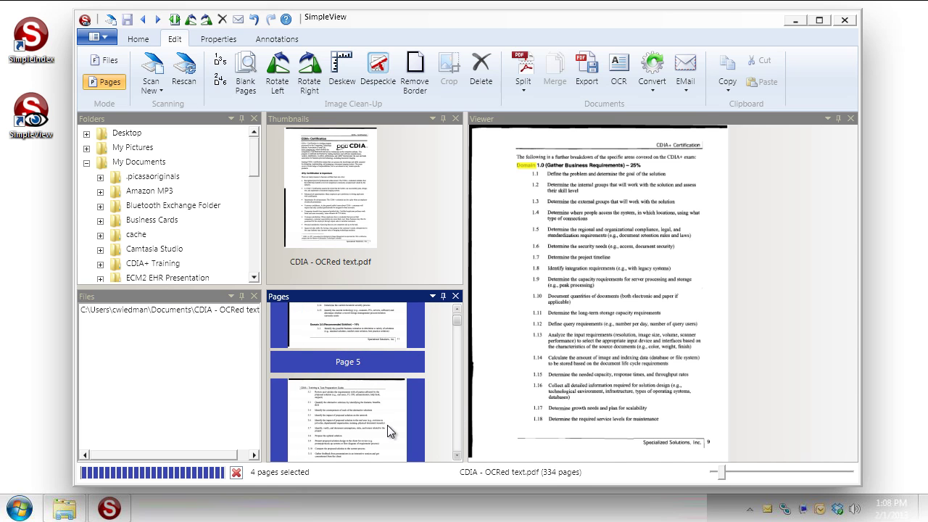
left_click(457, 434)
left_click(408, 430, "ctrl")
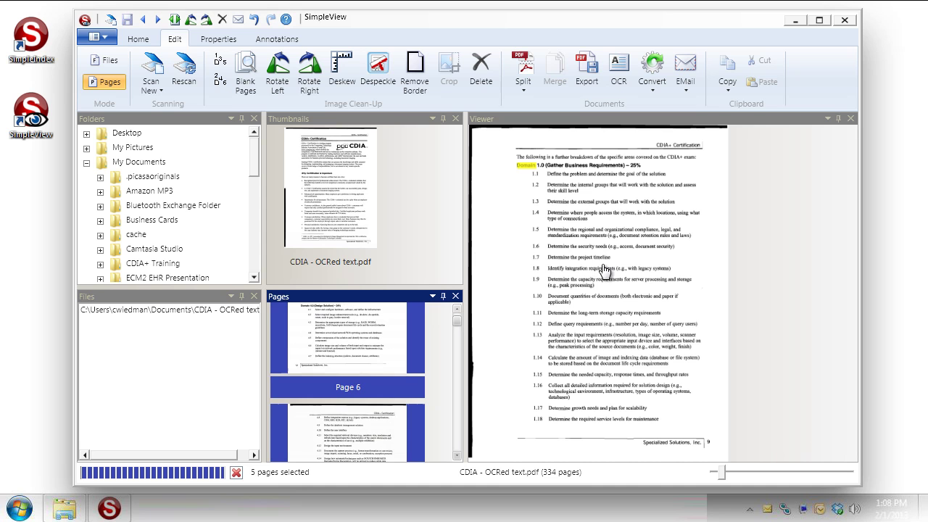
- Export the selected pages as a PDF named 'New PDF from CDIA'
left_click(589, 76)
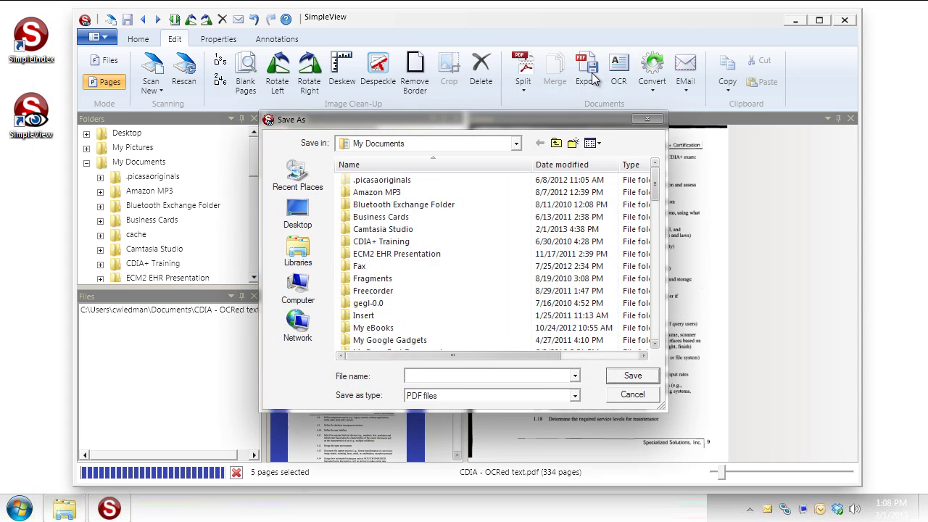
left_click(458, 372)
type("New PDF from CDIA")
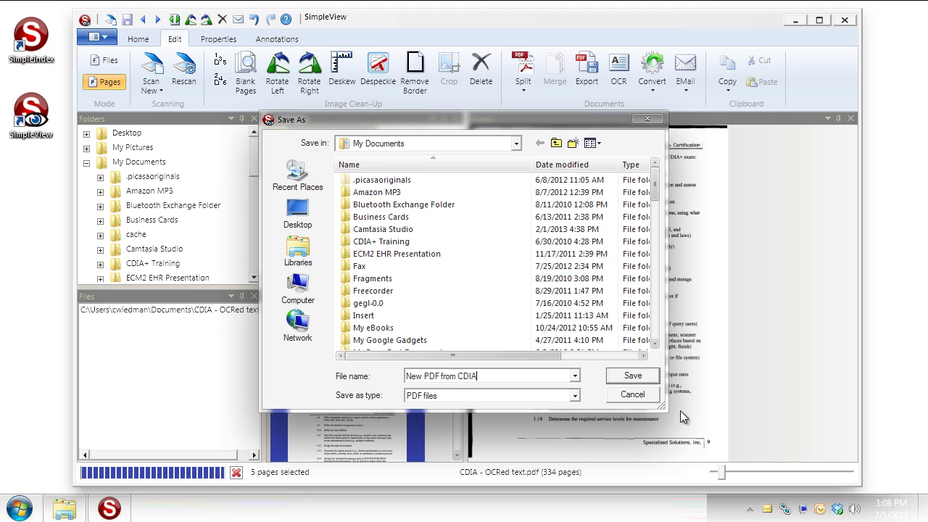
left_click(644, 377)
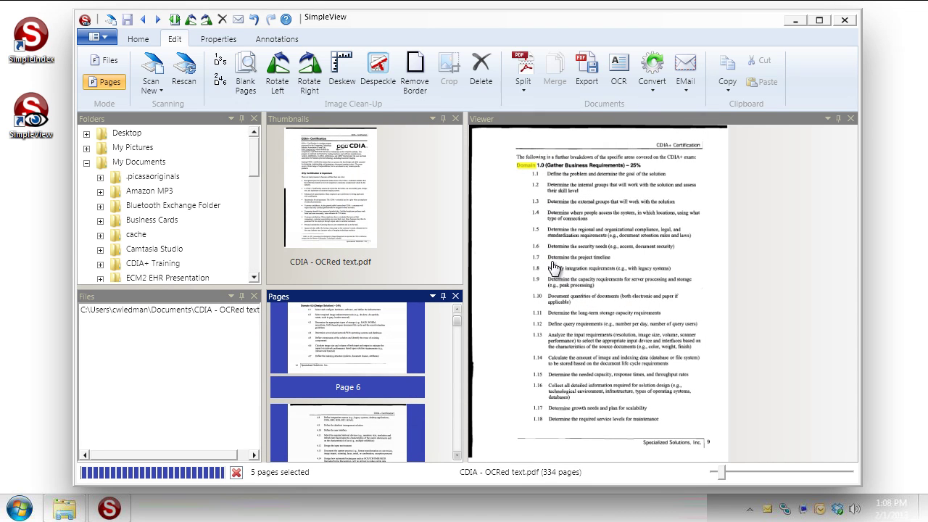
- Open New PDF from CDIA.pdf from My Documents and scroll through its 5 pages
left_click(155, 162)
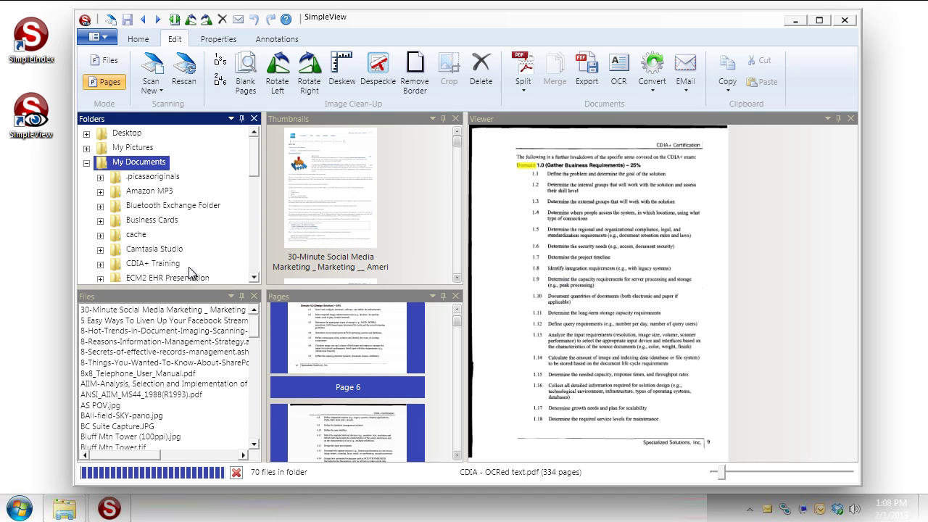
left_click_drag(255, 326, 259, 400)
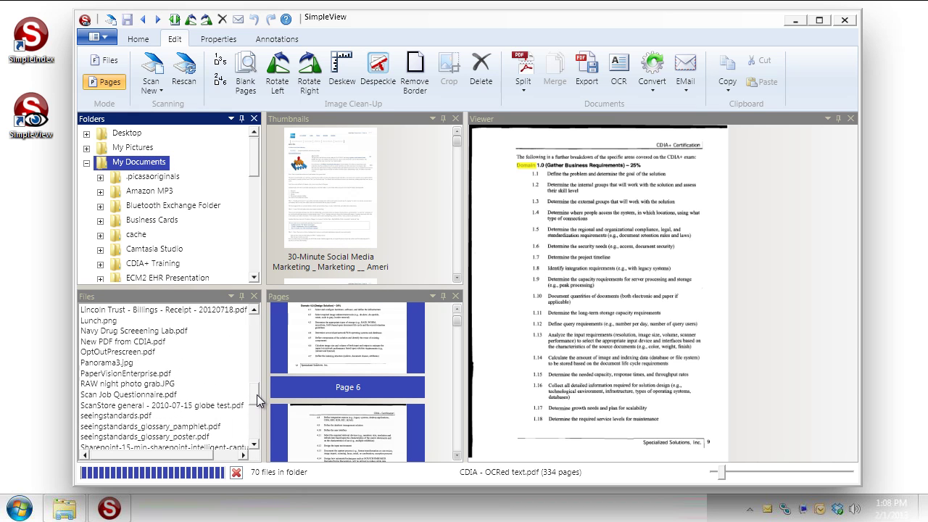
left_click(137, 343)
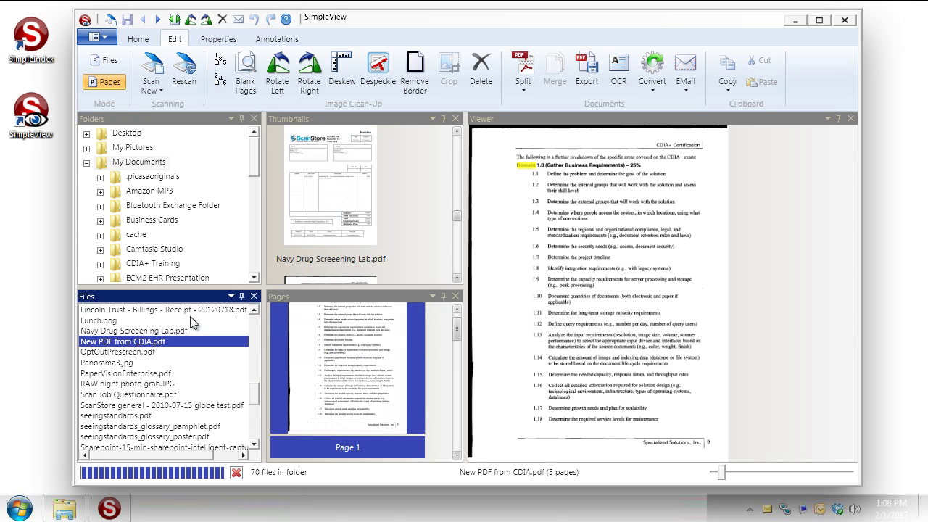
left_click(348, 236)
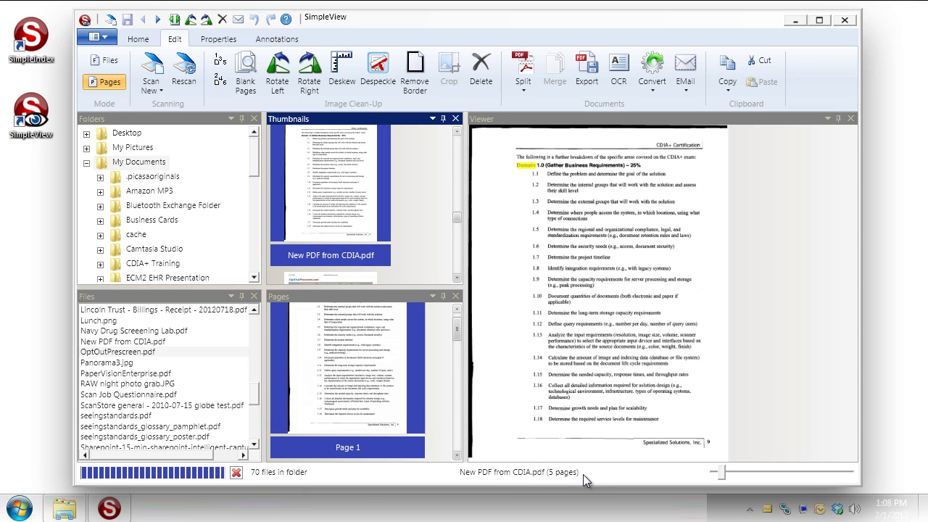
scroll(393, 400, "down", 2)
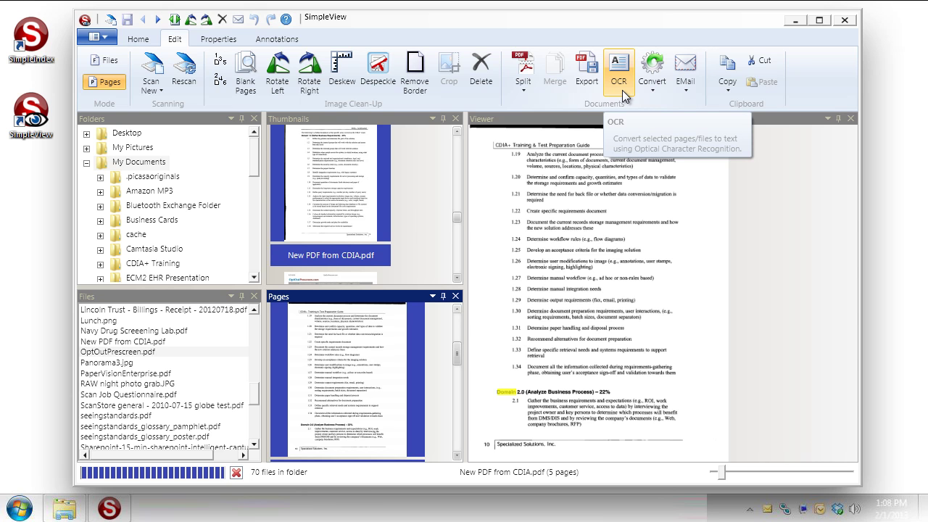
left_click(653, 90)
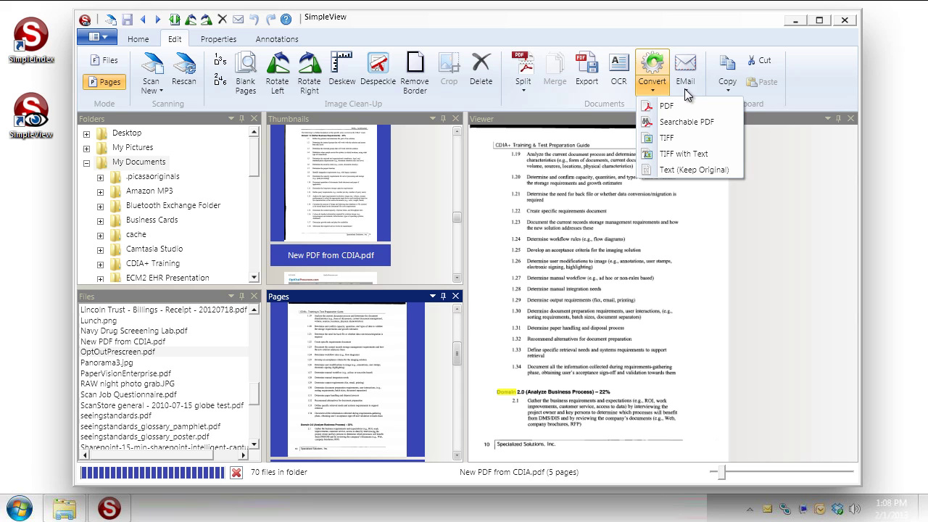
left_click(703, 40)
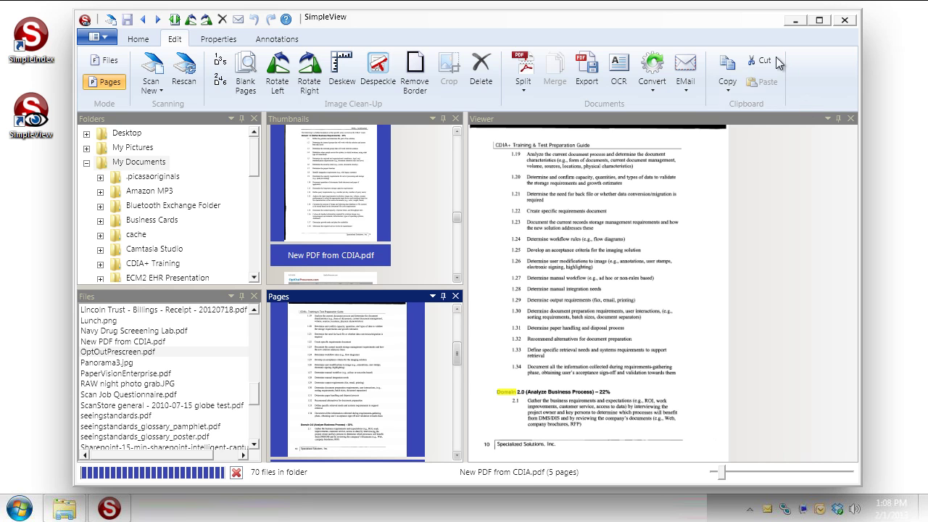
- Review the page image properties, then switch to the Annotations tools
left_click(221, 40)
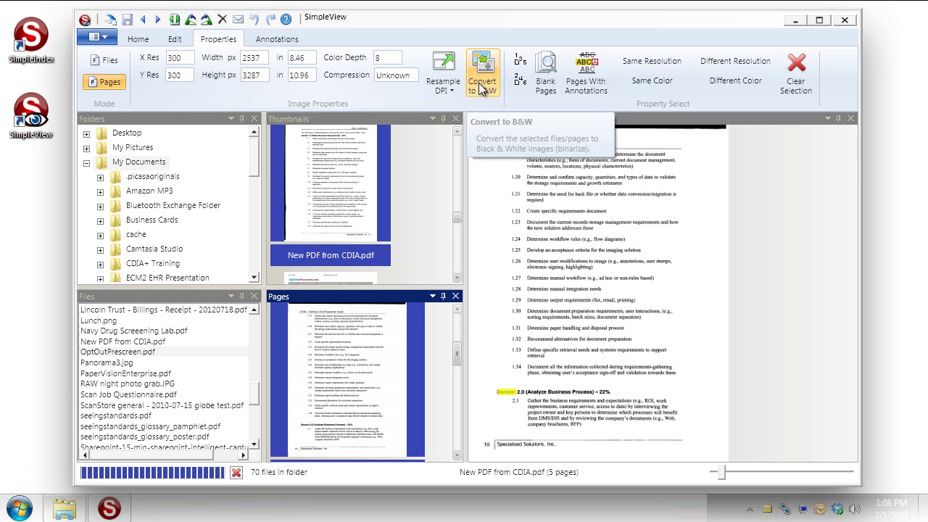
left_click(279, 40)
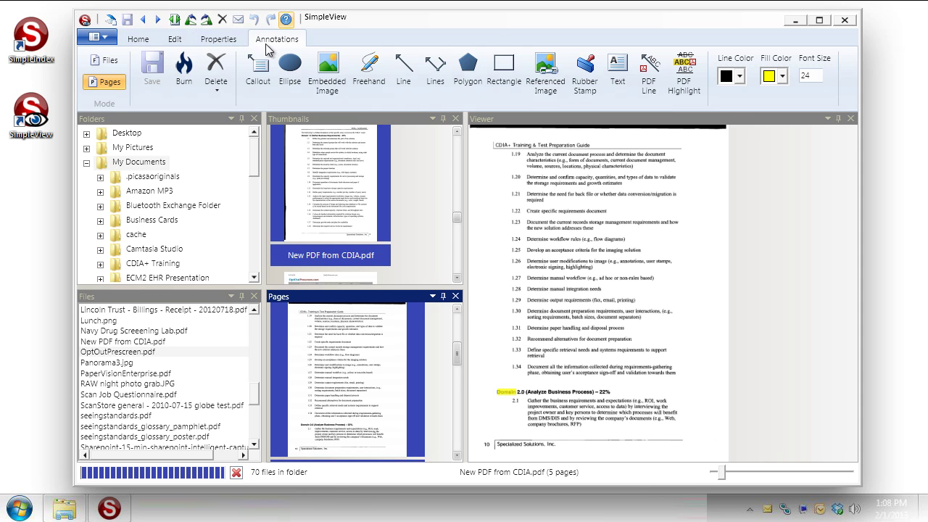
- Add Convert to B&W to the Quick Access Toolbar, then return to the Home tab
left_click(219, 42)
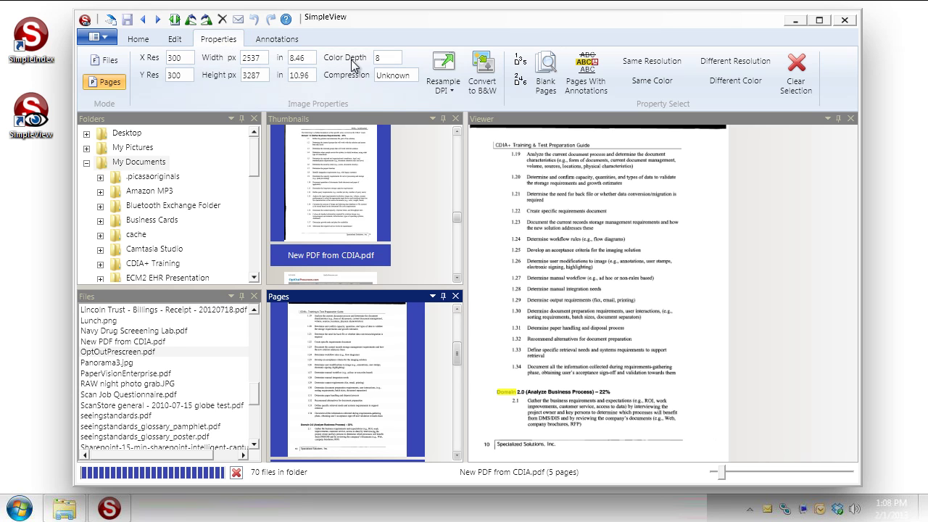
right_click(484, 87)
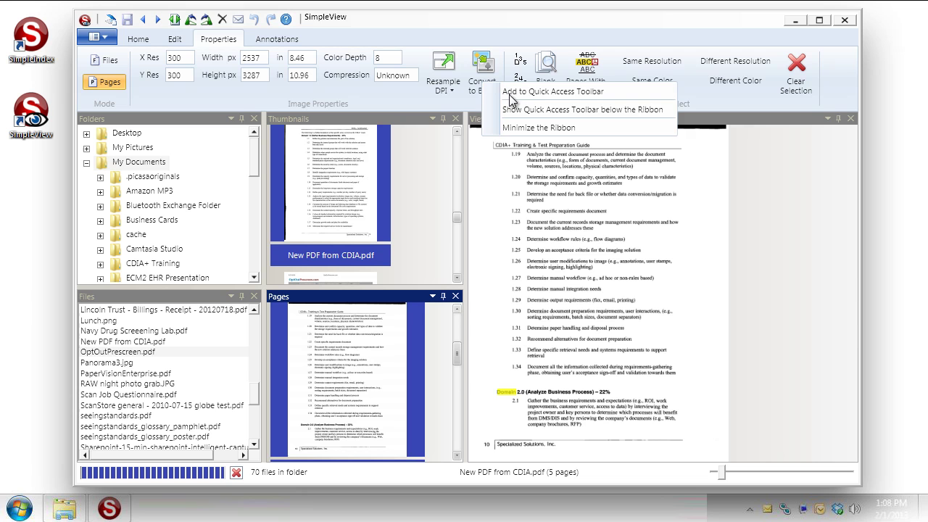
left_click(511, 93)
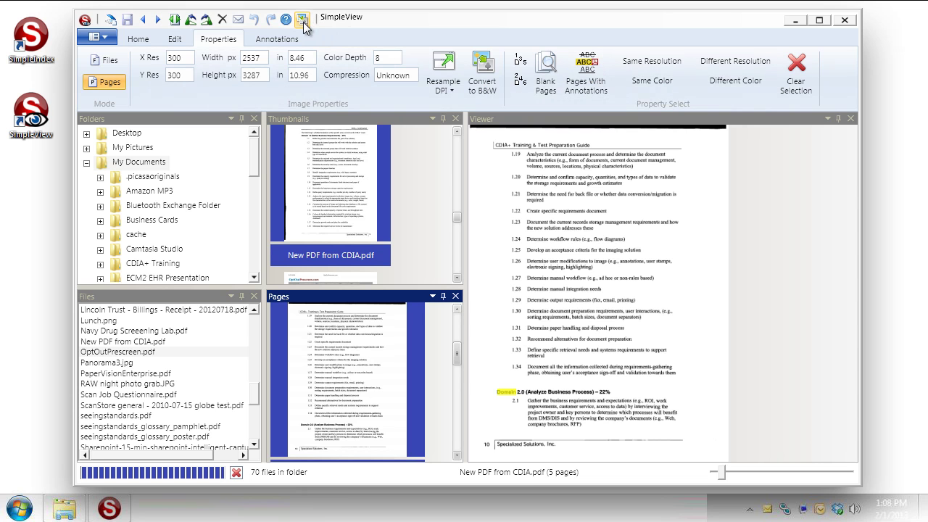
left_click(286, 37)
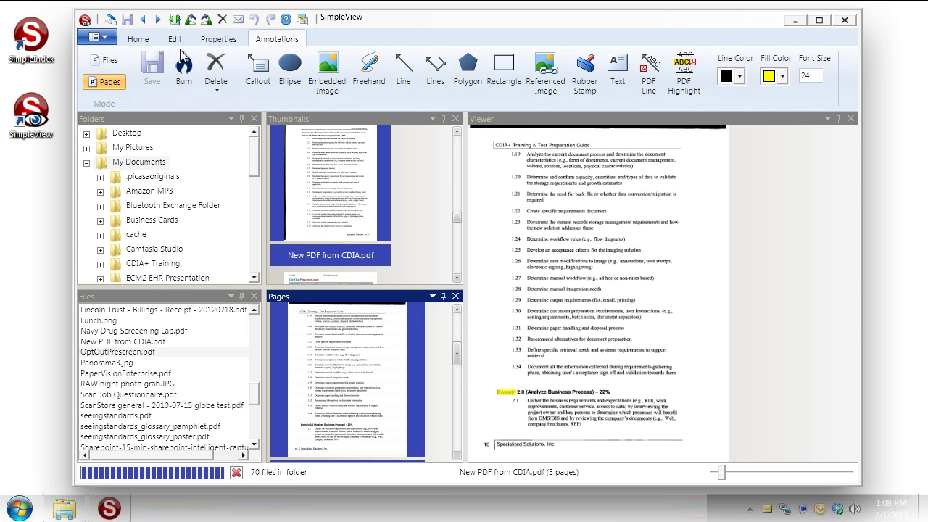
left_click(138, 41)
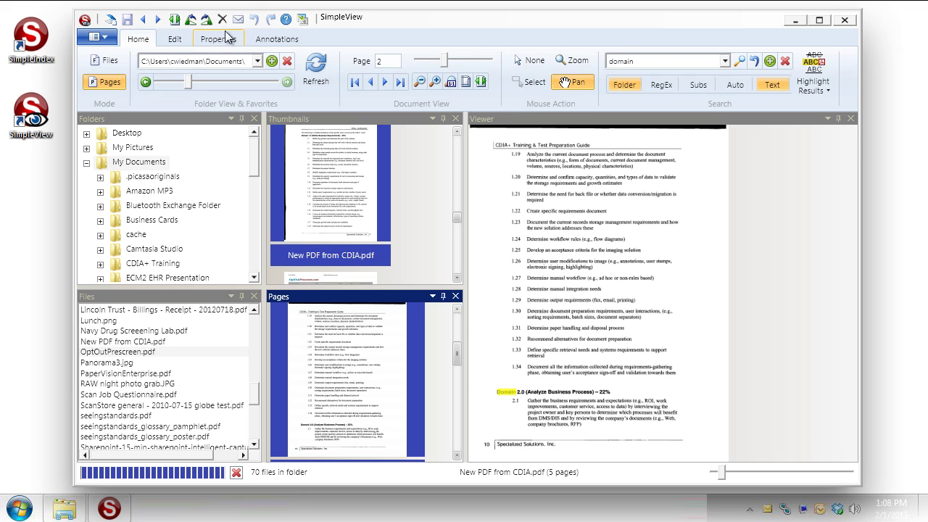